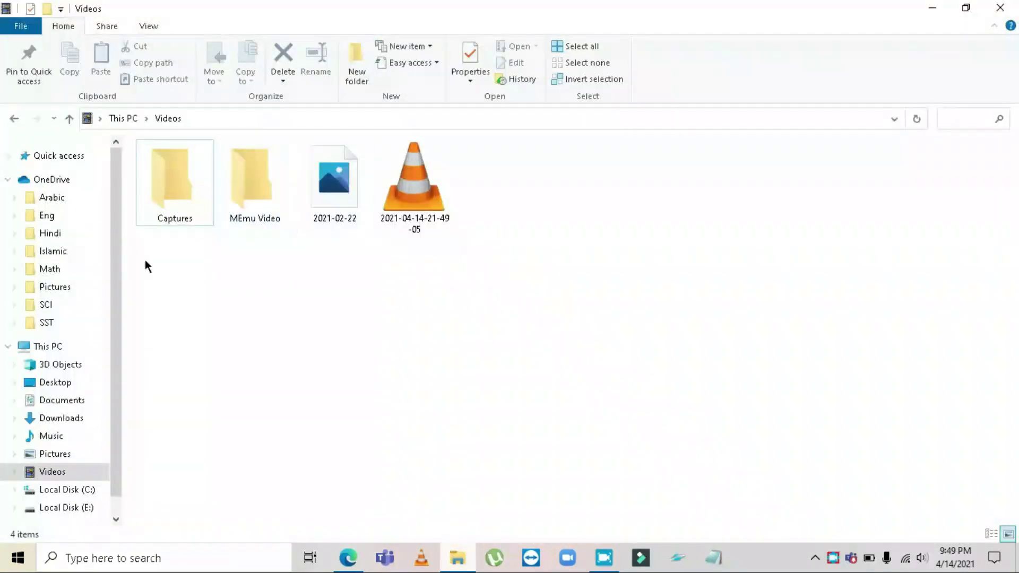
Step: Launch Computer Management with the Manage command on This PC in File Explorer
left_click(56, 345)
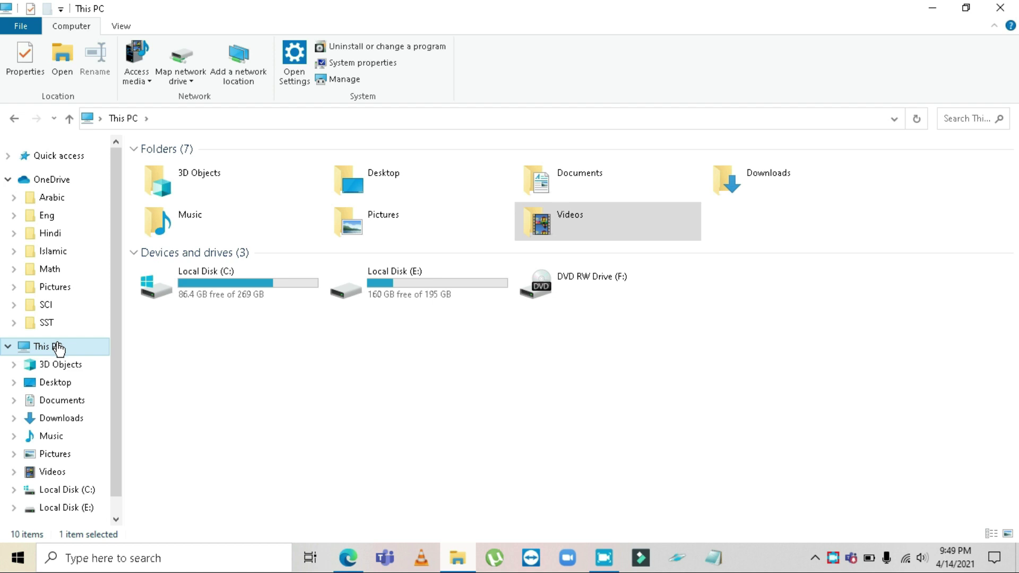
right_click(57, 346)
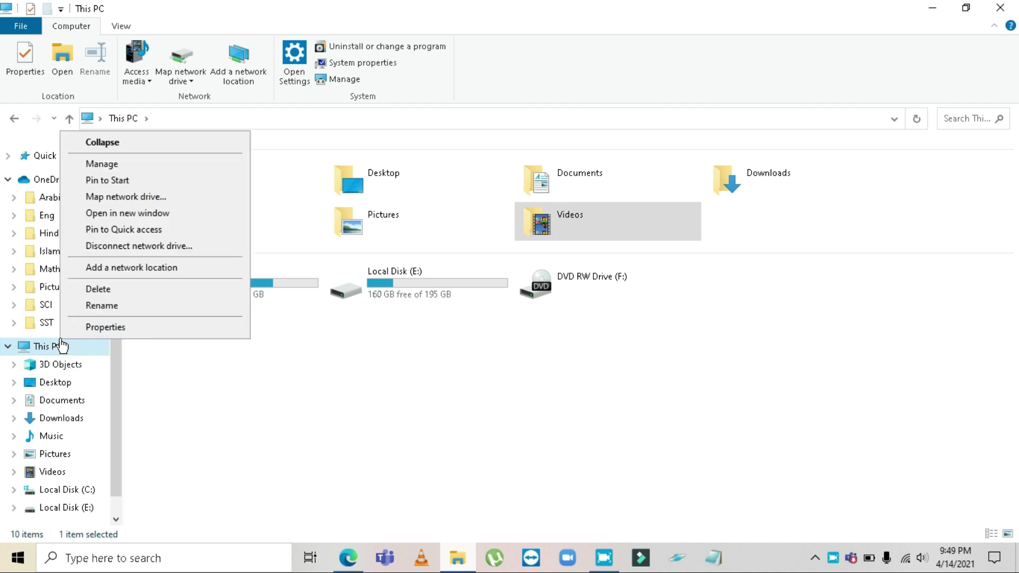
left_click(114, 162)
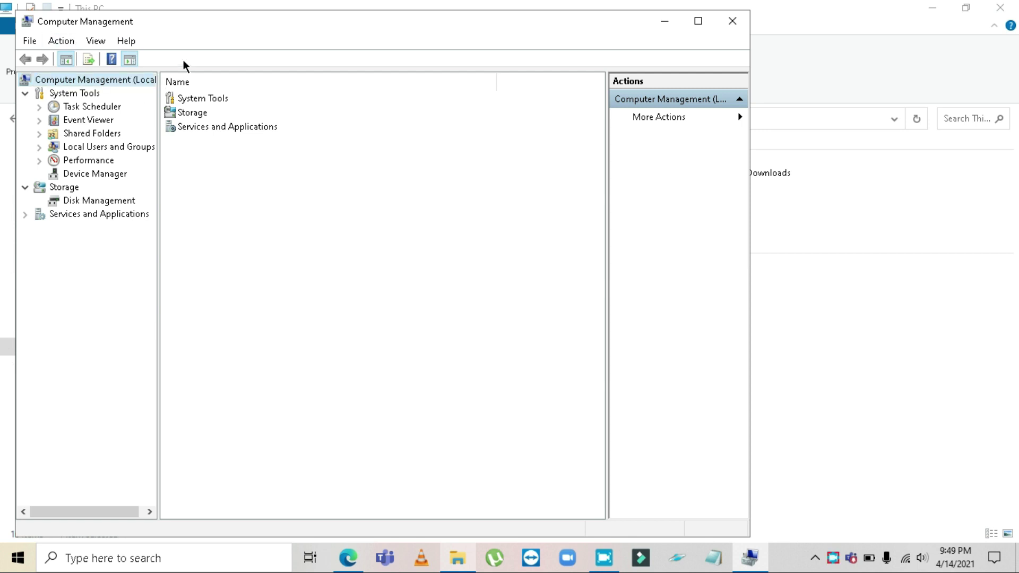
Step: Go to Storage > Disk Management, start Create VHD, and browse for the file location
double_click(192, 113)
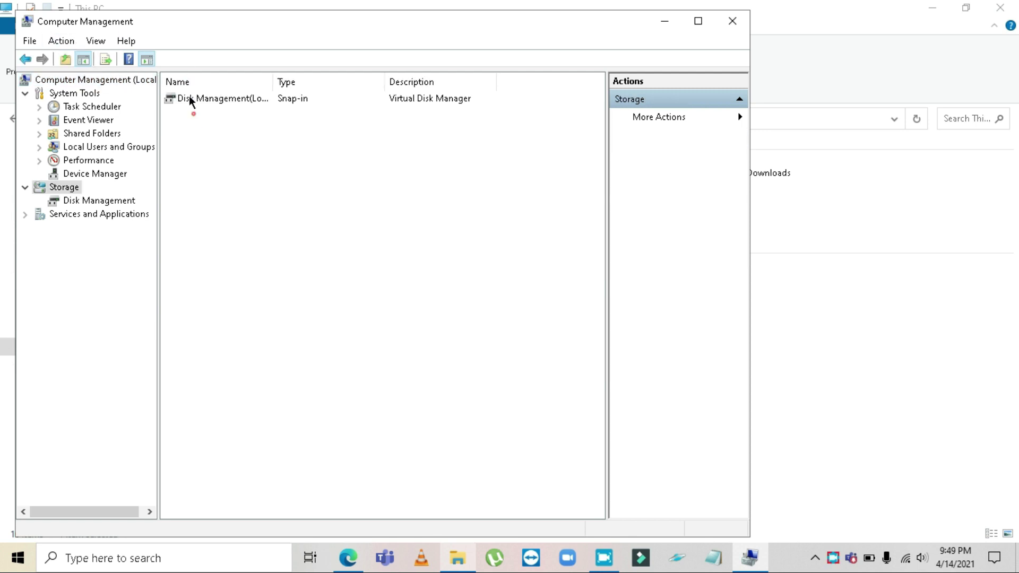
double_click(190, 99)
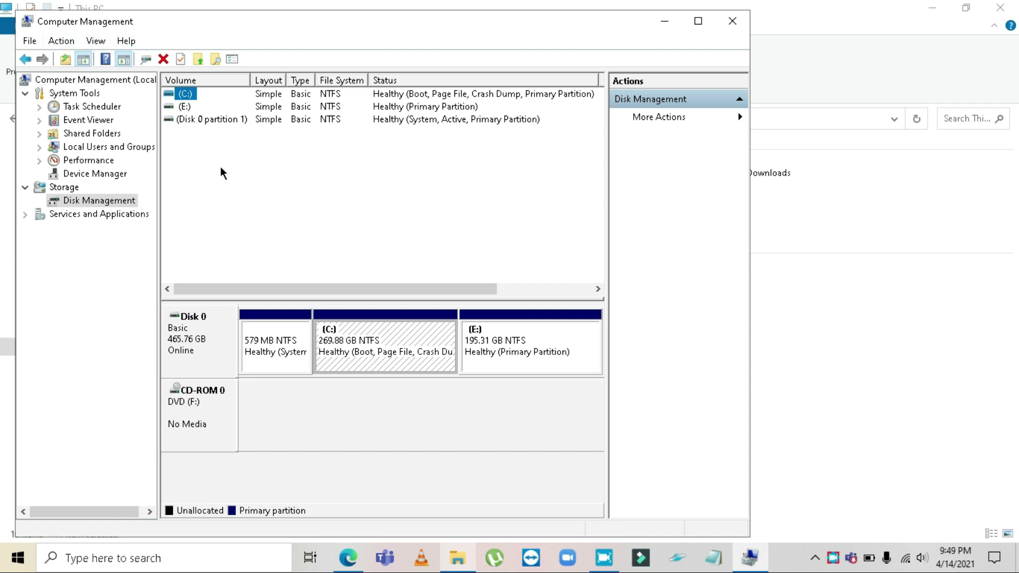
left_click(61, 41)
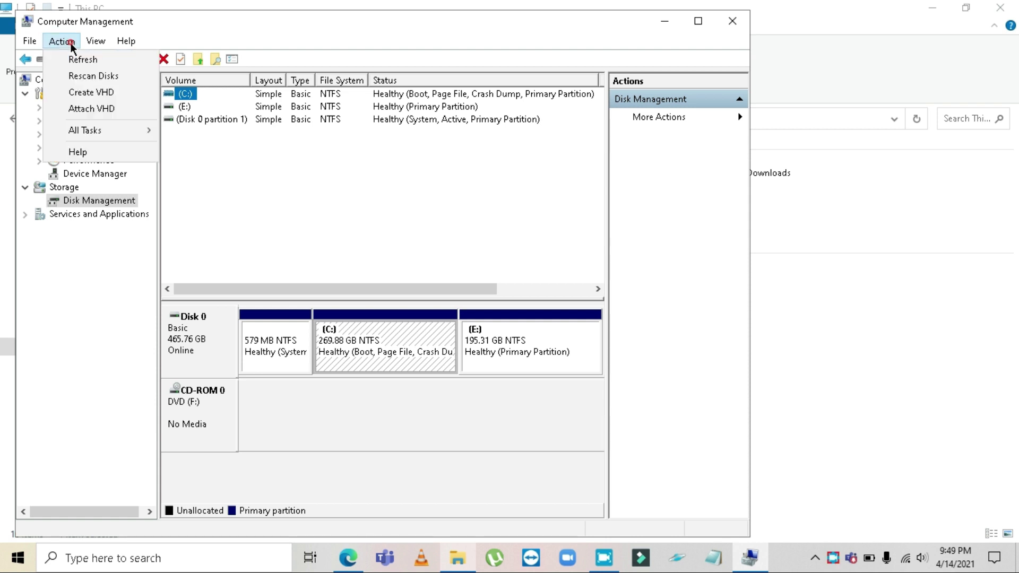
left_click(92, 94)
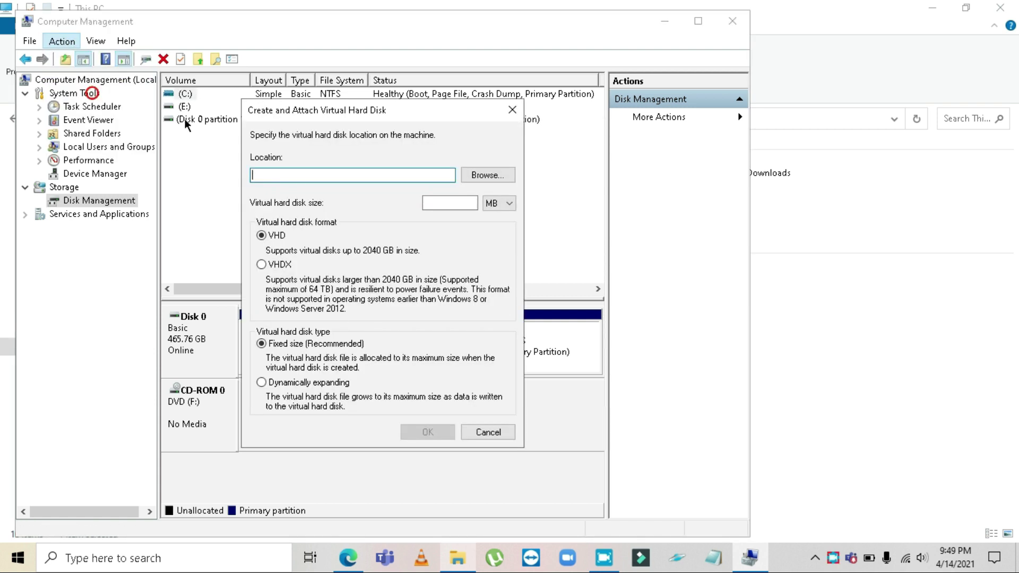
left_click(479, 179)
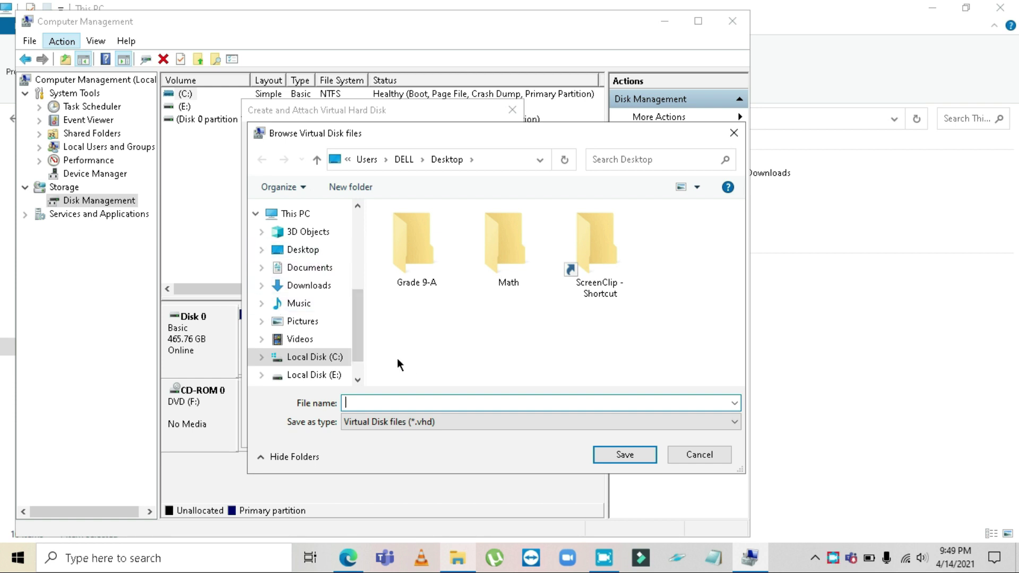
Step: Save the virtual disk file as 'Hard Drive 8' in the Downloads folder
left_click(313, 268)
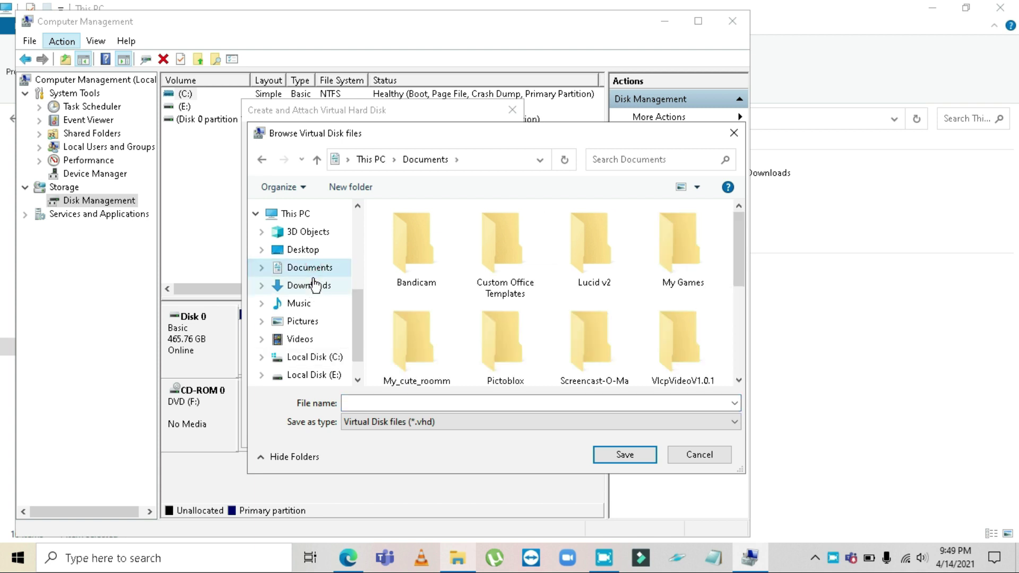
left_click(311, 285)
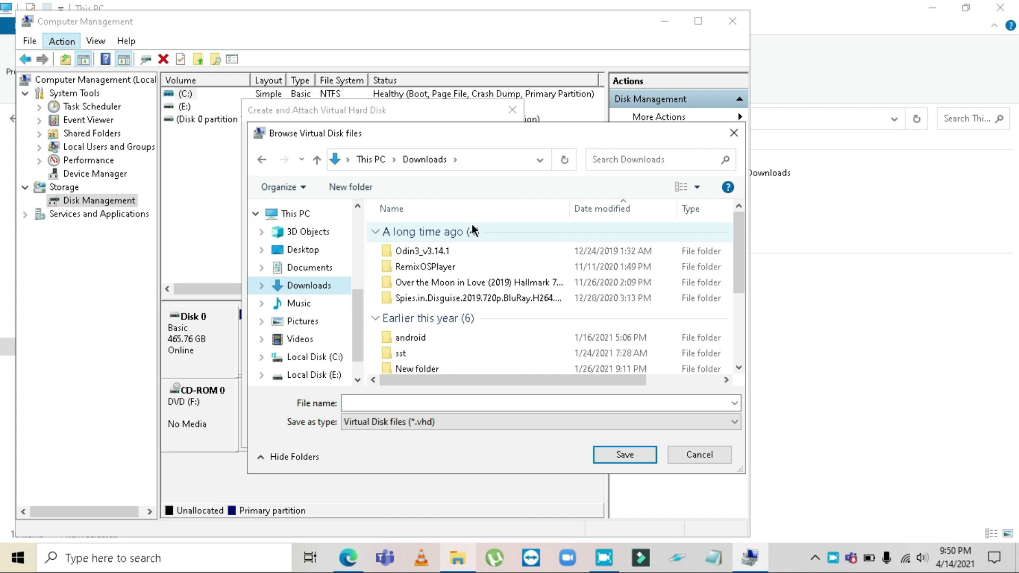
left_click(688, 403)
type("Hardf")
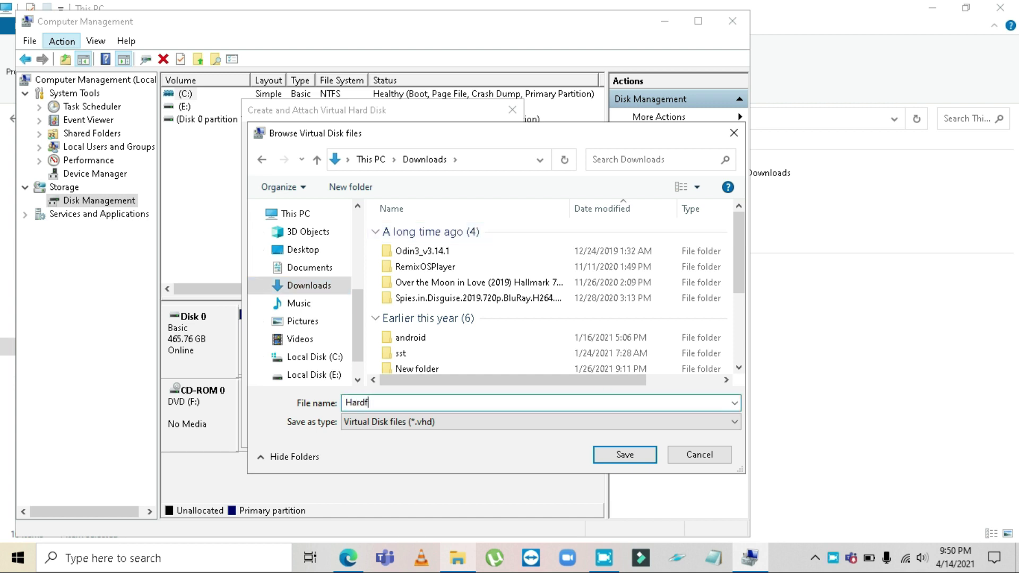
key("BackSpace")
type("Drive 8")
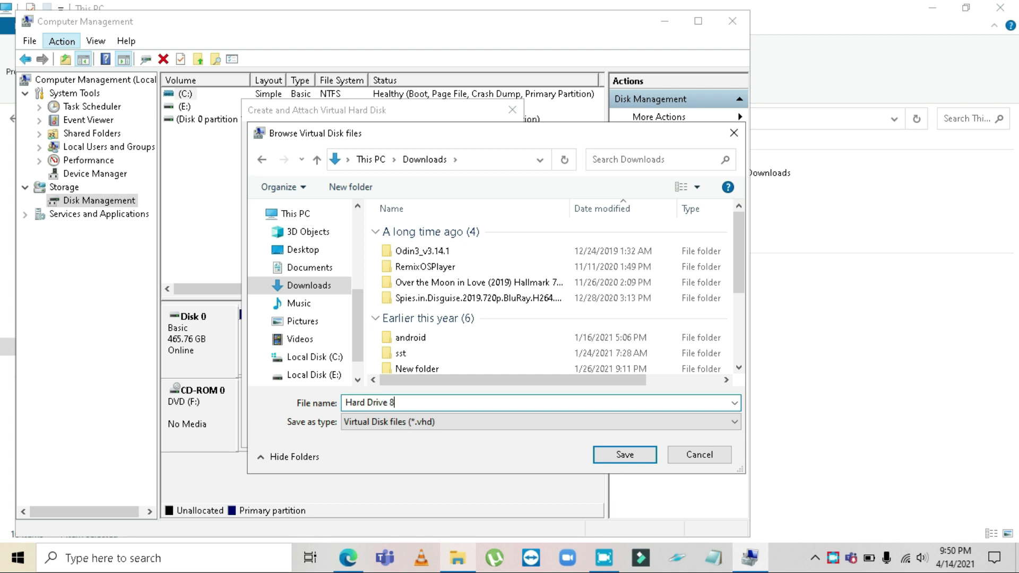
left_click(622, 456)
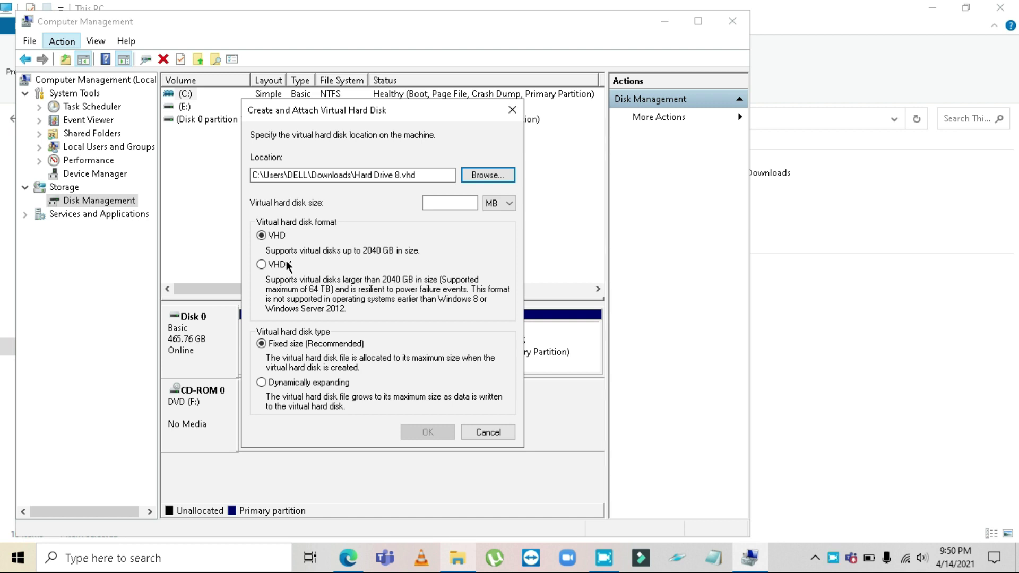
Step: Create Hard Drive 8 as a 1 TB dynamically expanding VHDX and attach it
left_click(268, 264)
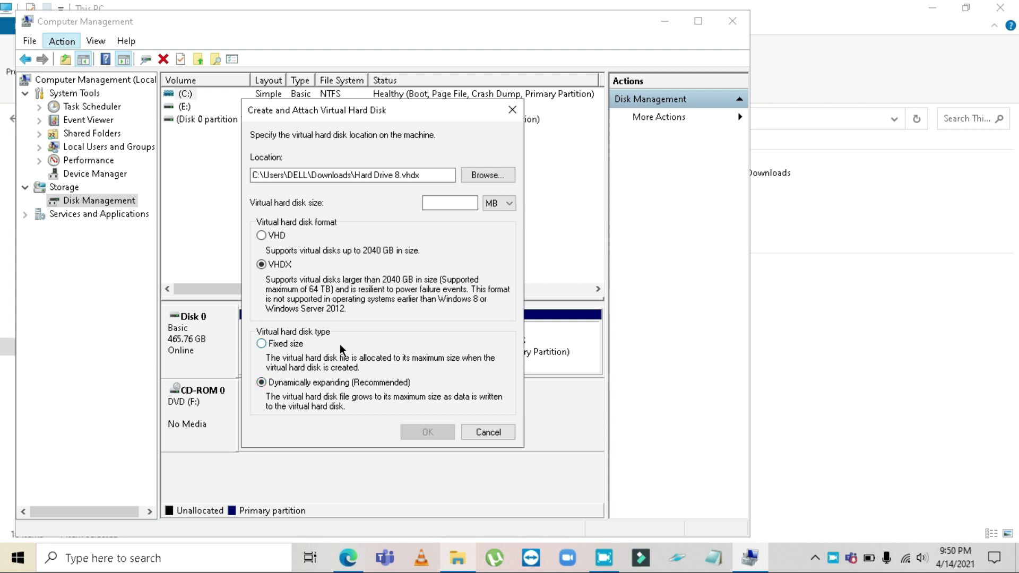
left_click(512, 205)
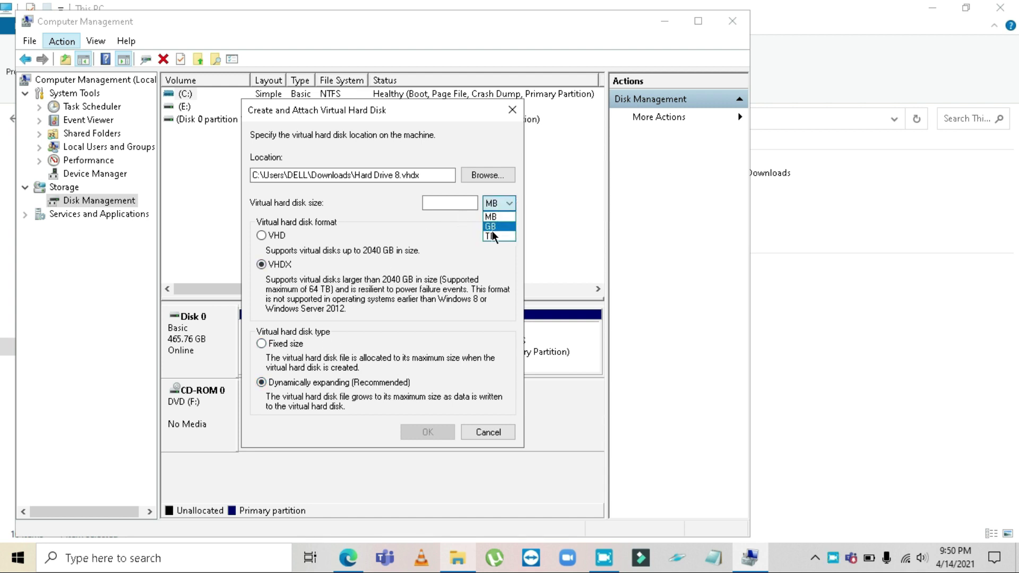
left_click(491, 235)
left_click(441, 203)
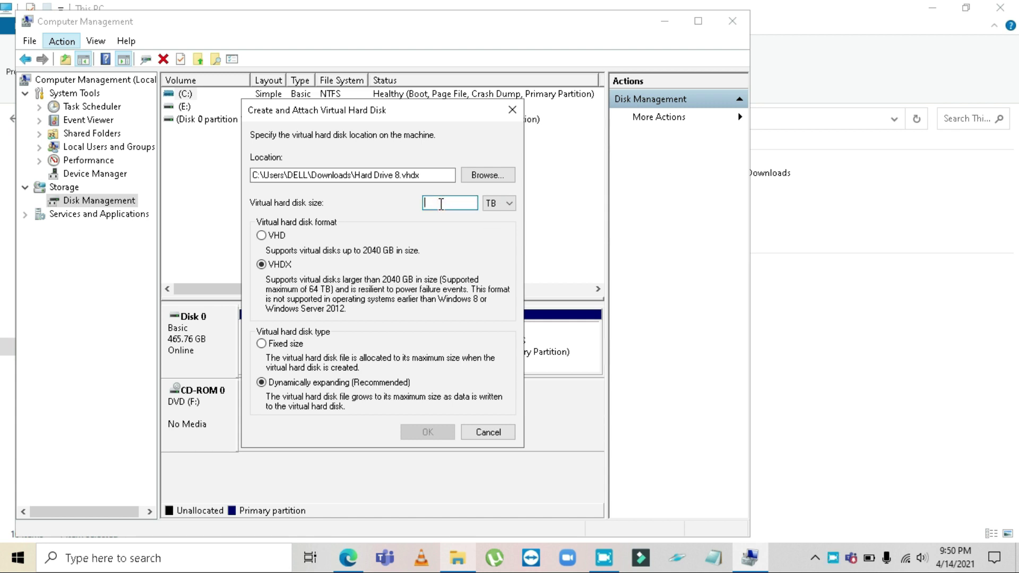
type("1")
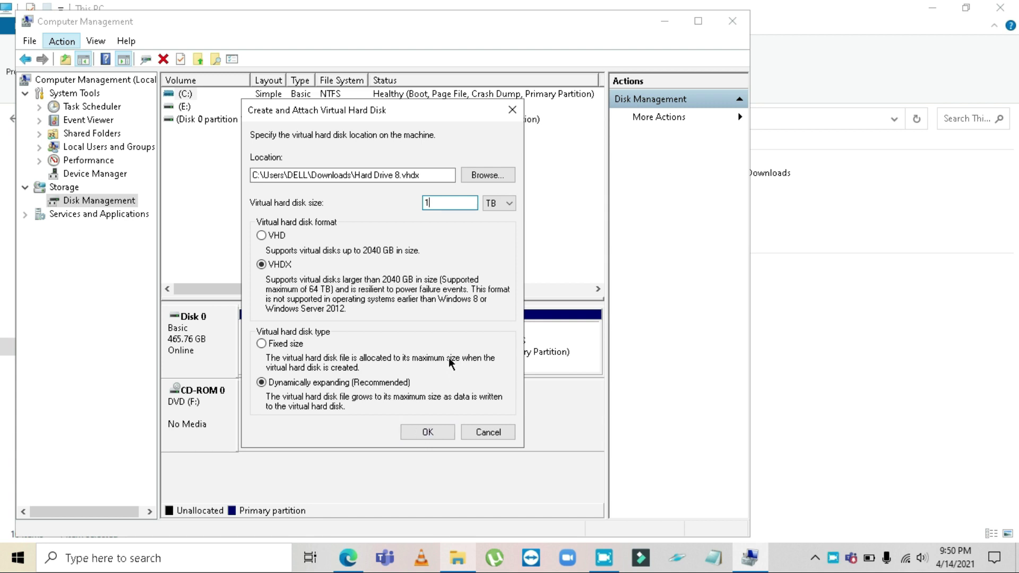
left_click(432, 429)
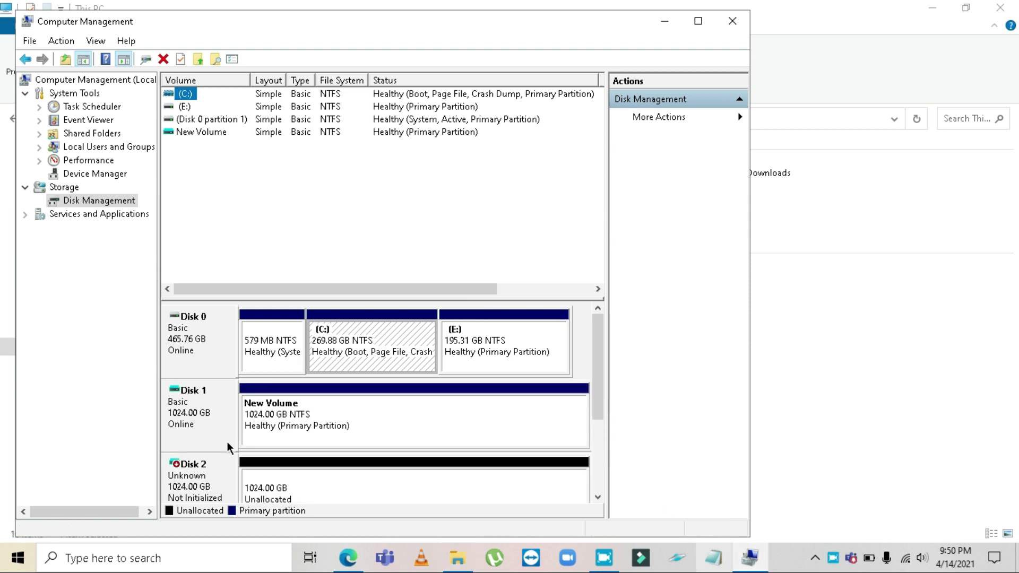
Step: Initialize Disk 2 with the MBR partition style
left_click_drag(601, 388, 596, 445)
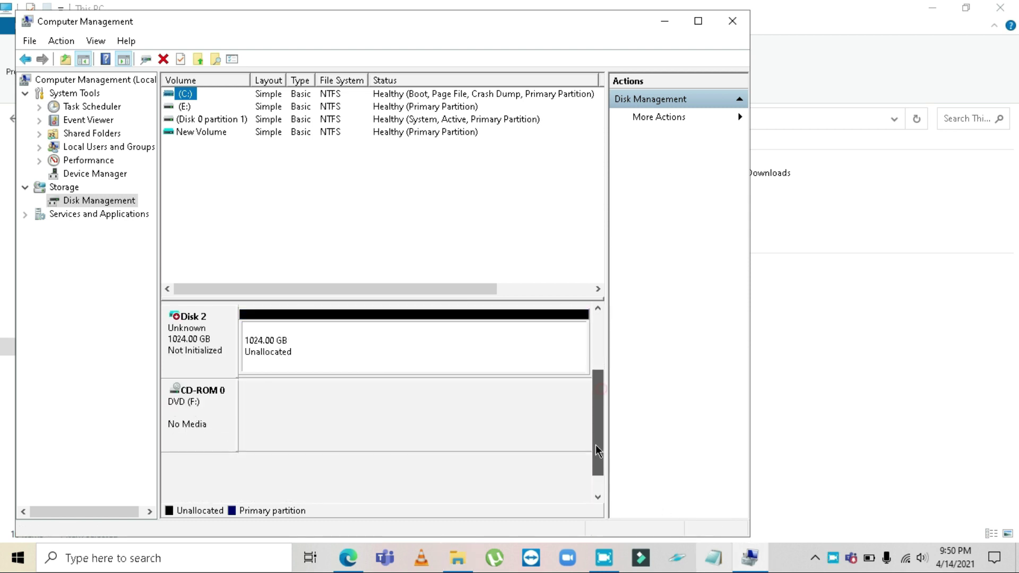
left_click(202, 335)
right_click(204, 341)
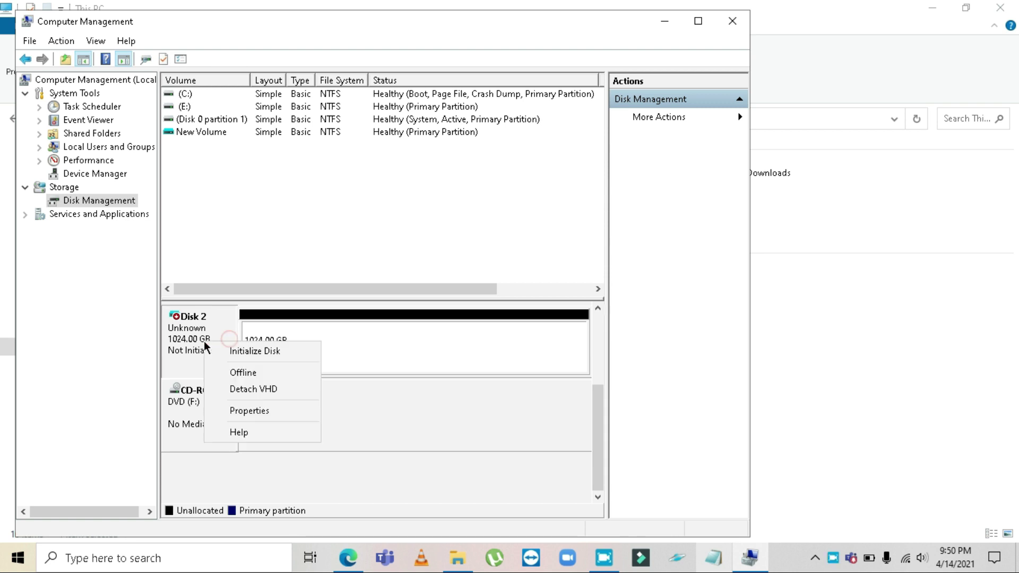
left_click(237, 352)
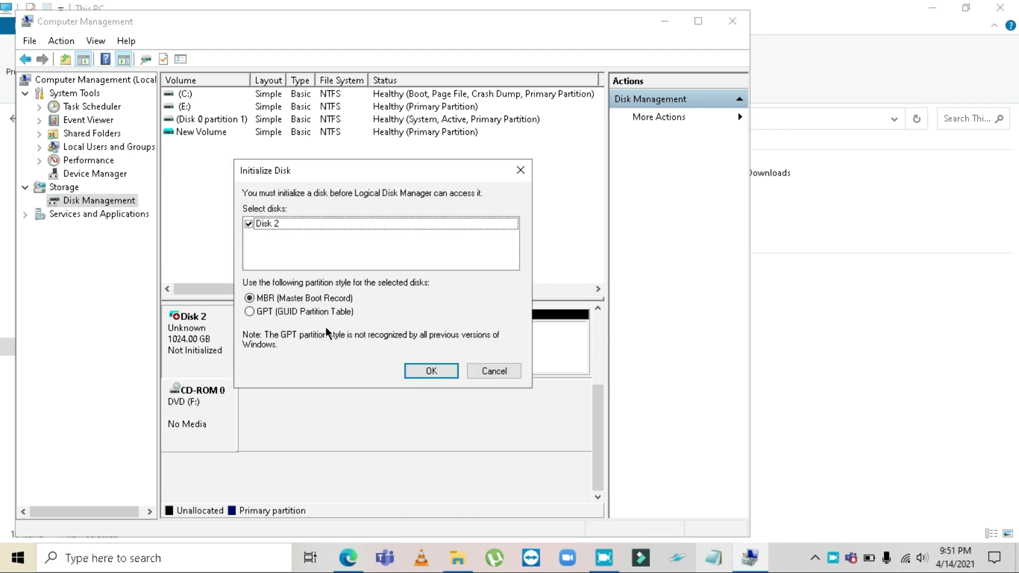
left_click(279, 225)
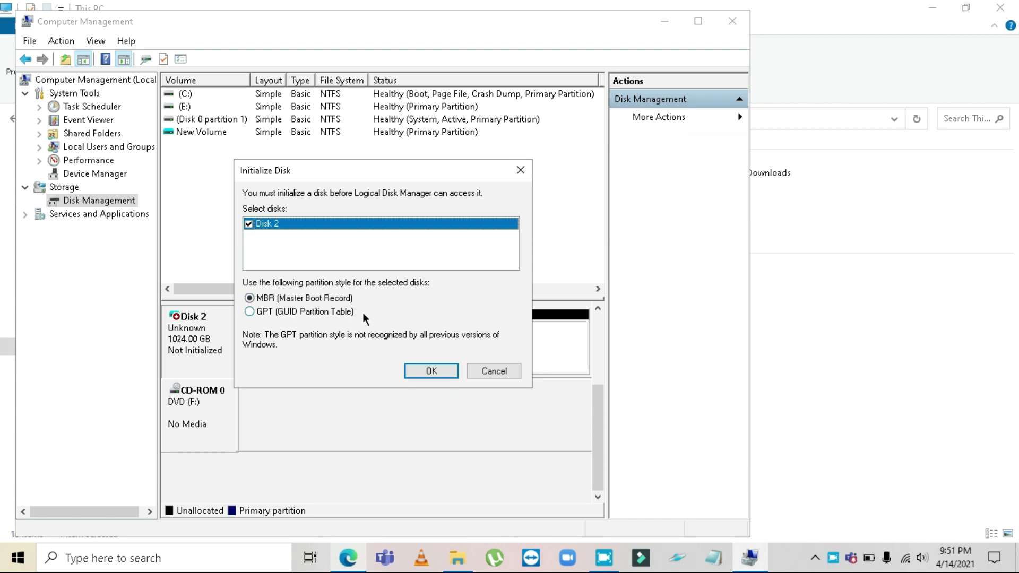
left_click(438, 370)
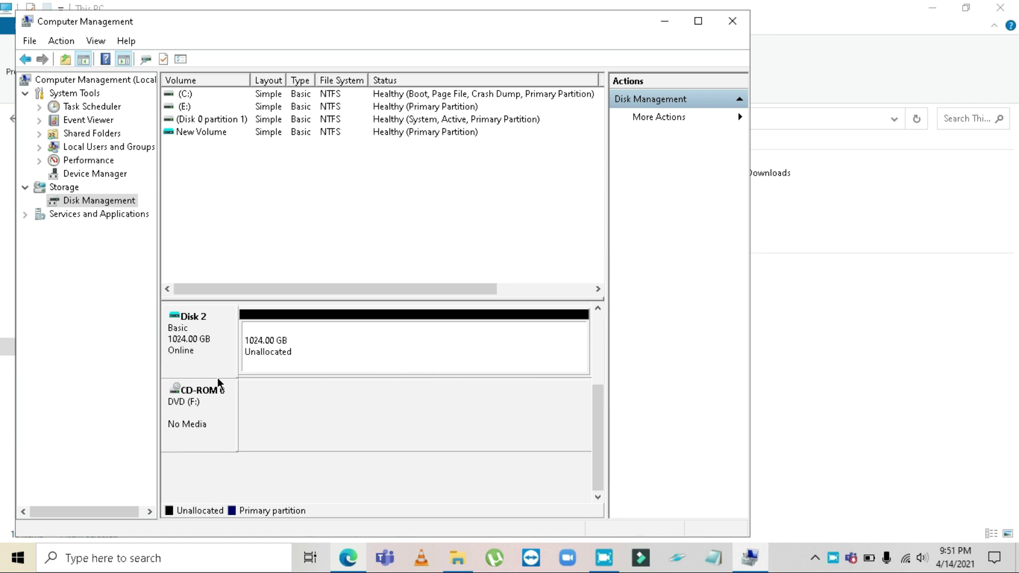
Step: Bring up the options for Disk 2's 1024 GB unallocated space
left_click(266, 351)
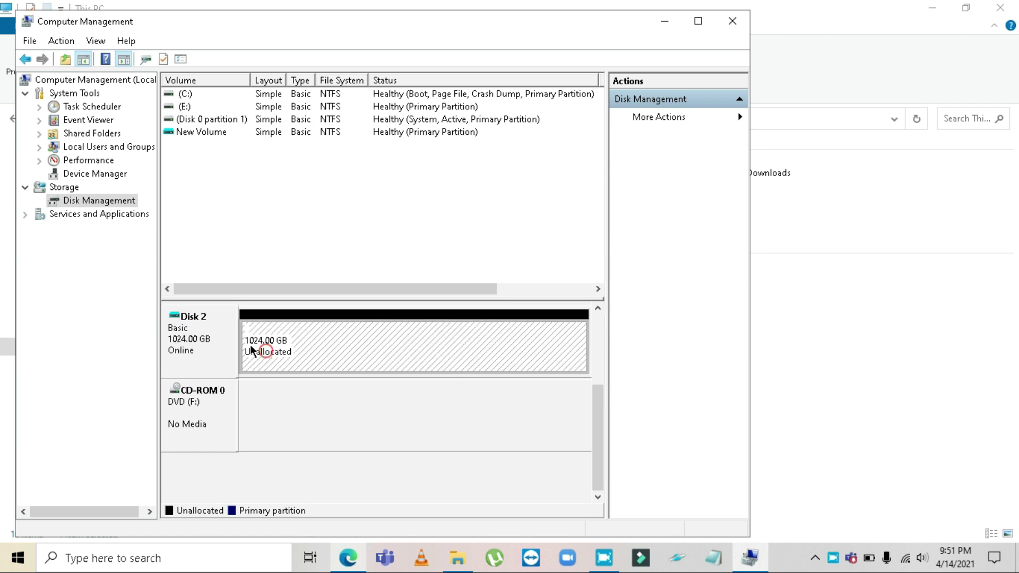
left_click(283, 351)
right_click(283, 351)
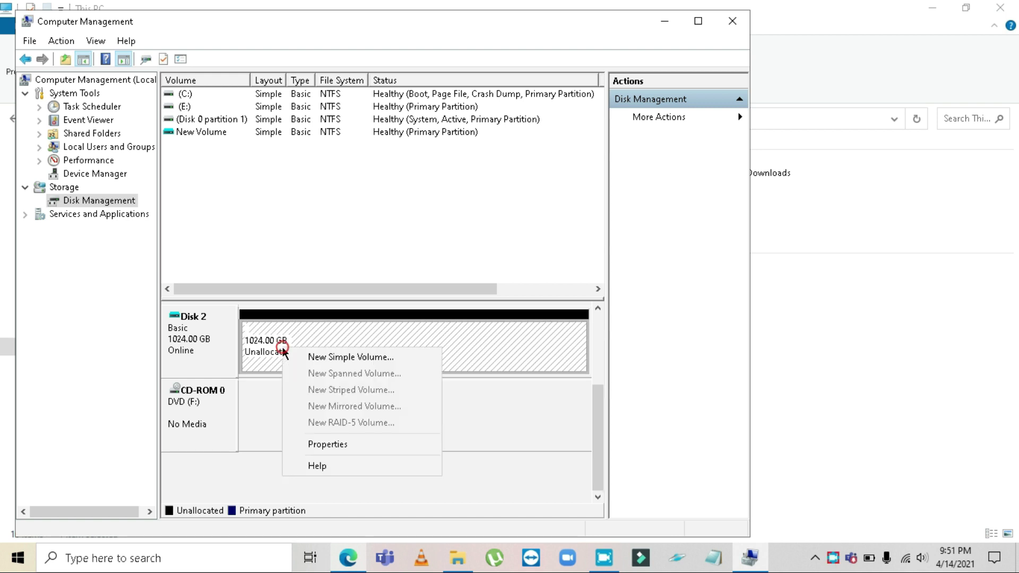
Step: Run the New Simple Volume wizard at the full 1048573 MB with drive letter H
left_click(318, 359)
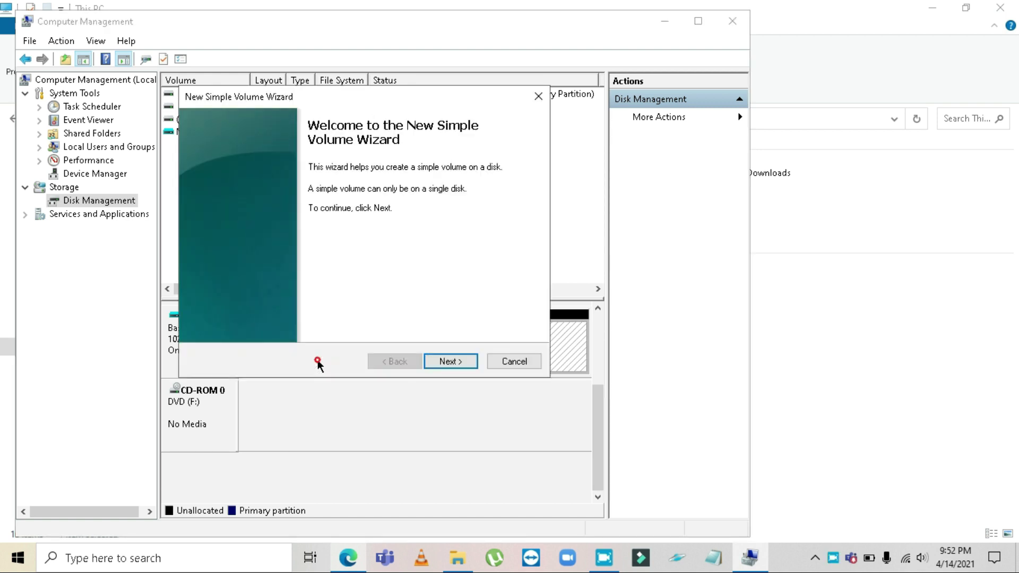
left_click(448, 363)
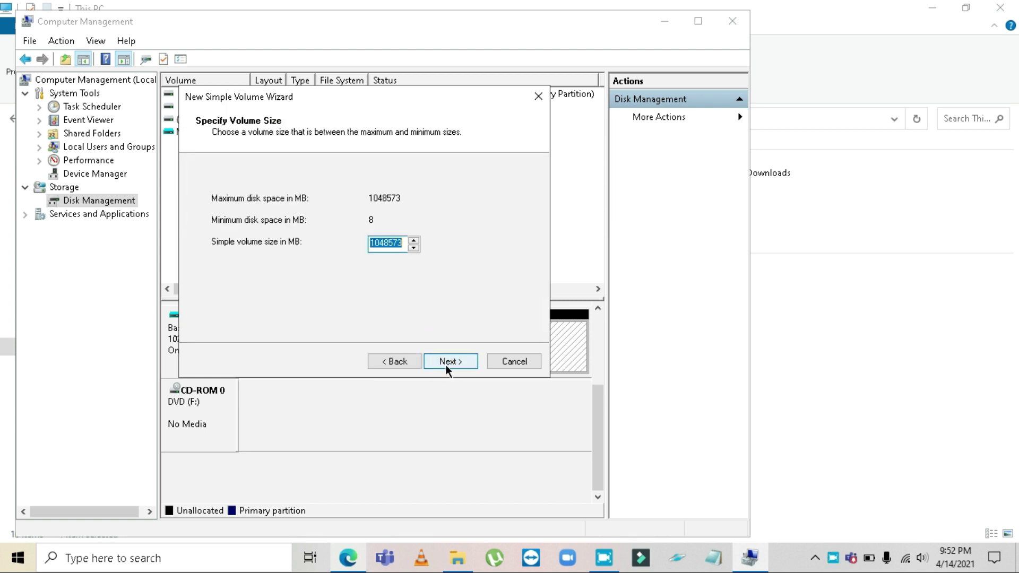
left_click(446, 364)
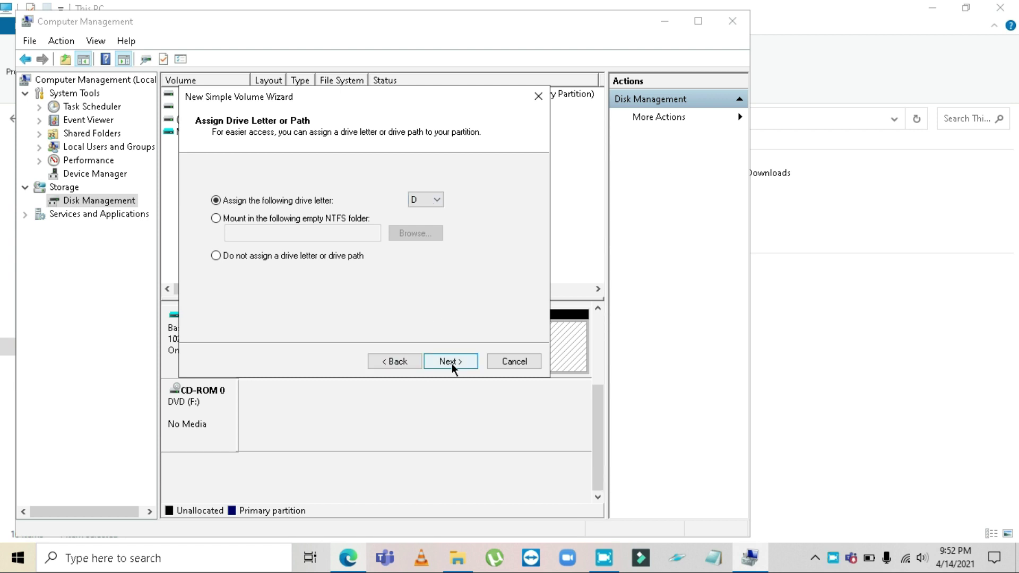
left_click(429, 200)
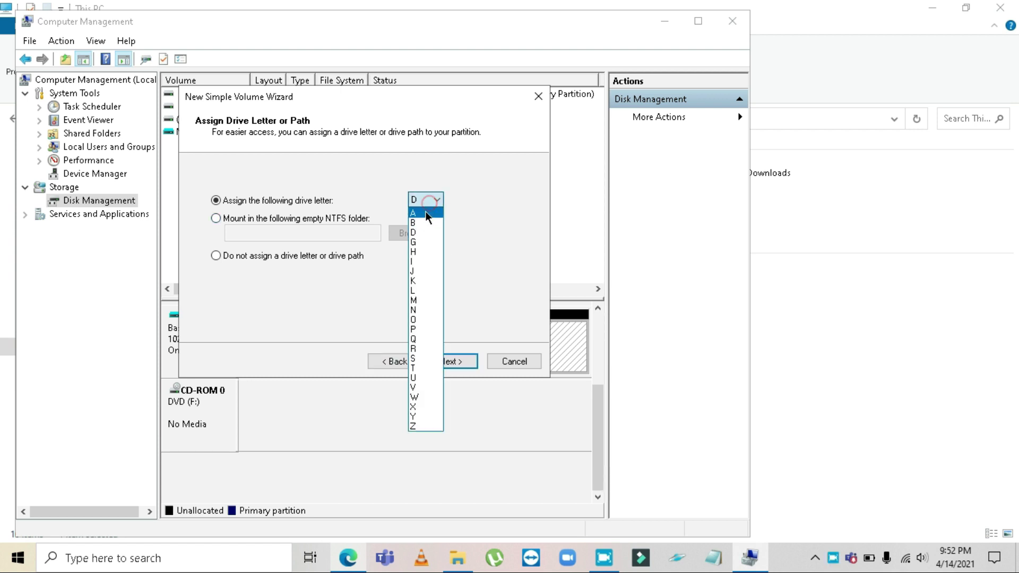
left_click(417, 234)
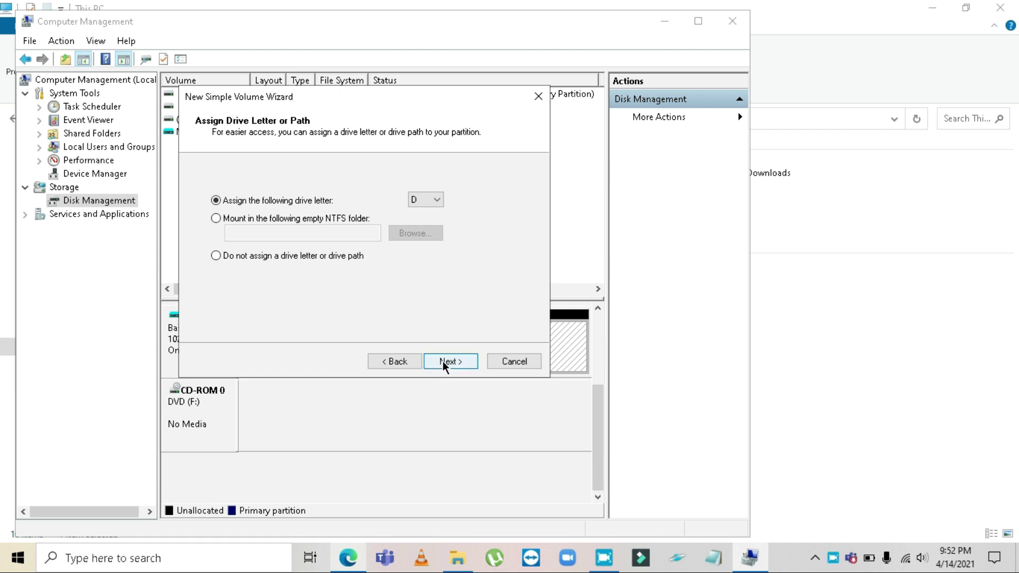
left_click(435, 199)
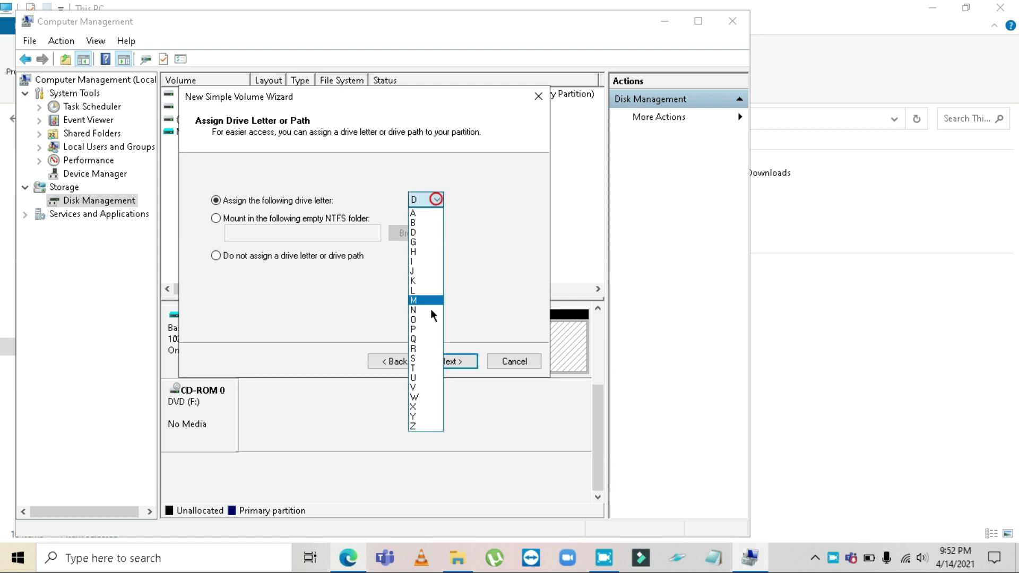
left_click(429, 252)
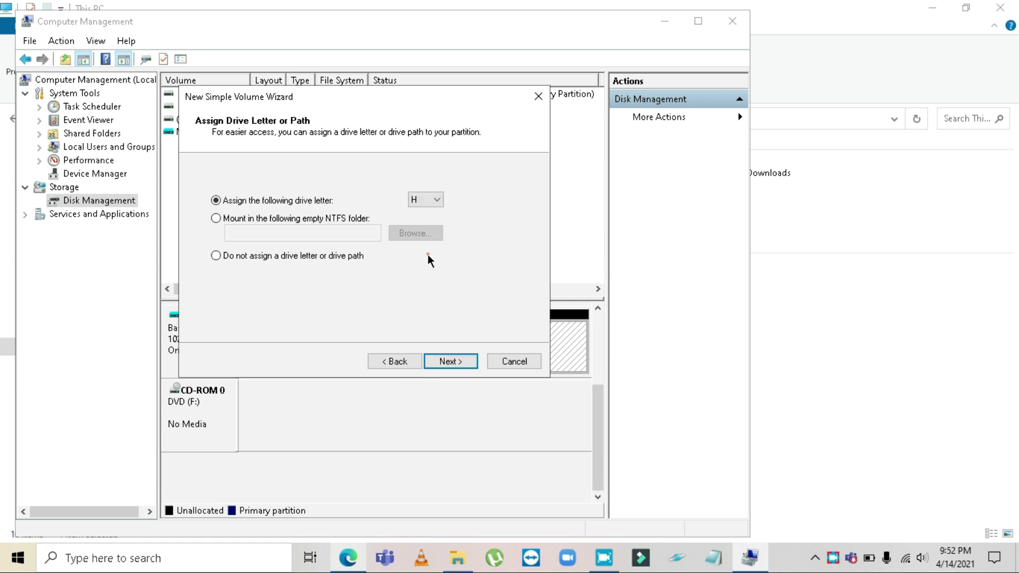
left_click(460, 364)
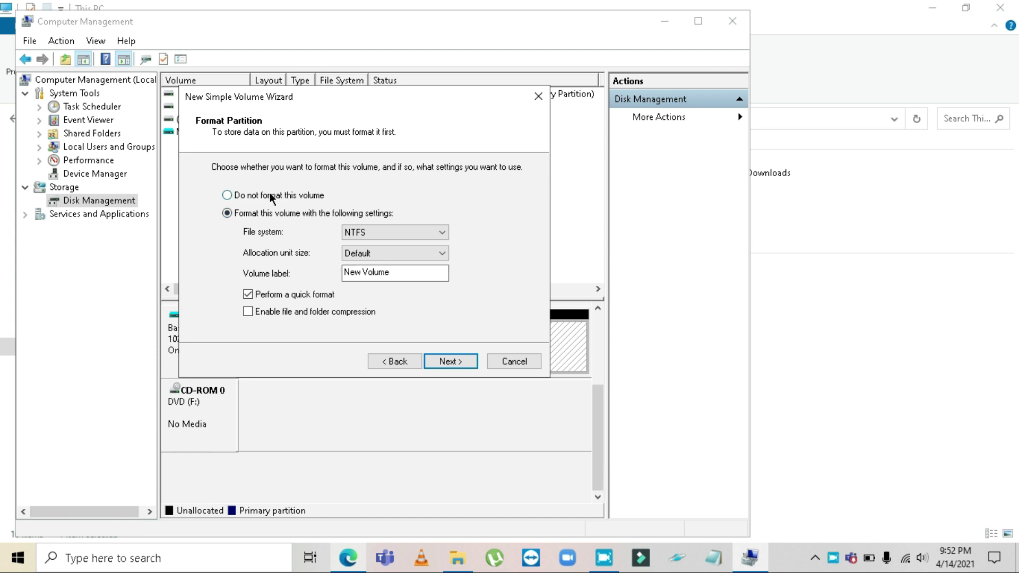
Step: Label the volume 'New Volume 1', review the summary and finish the wizard
left_click(402, 275)
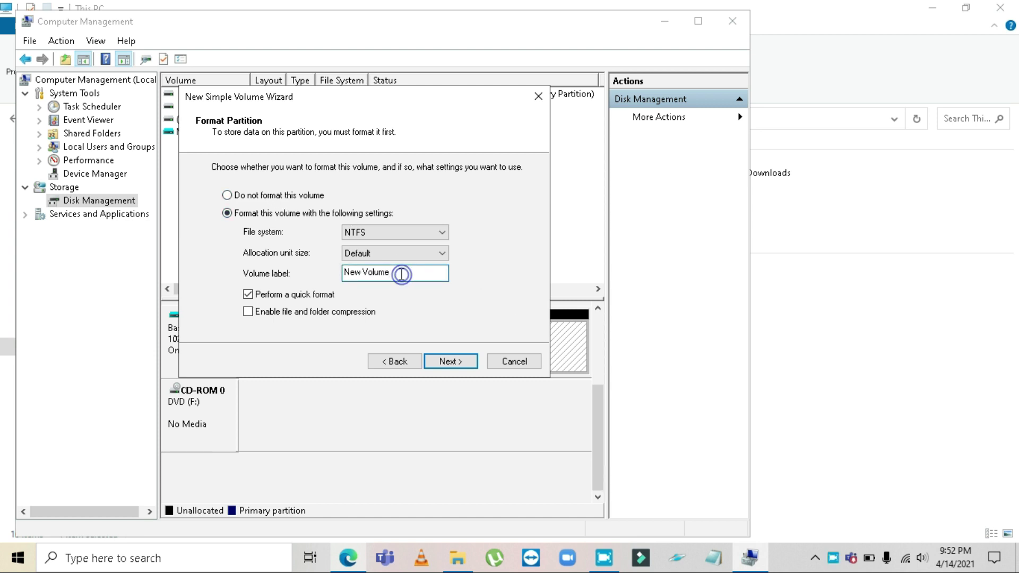
key("BackSpace")
key("BackSpace")
key("BackSpace")
key("BackSpace")
key("BackSpace")
key("BackSpace")
key("BackSpace")
key("BackSpace")
key("BackSpace")
key("BackSpace")
type("New Volume")
left_click(446, 361)
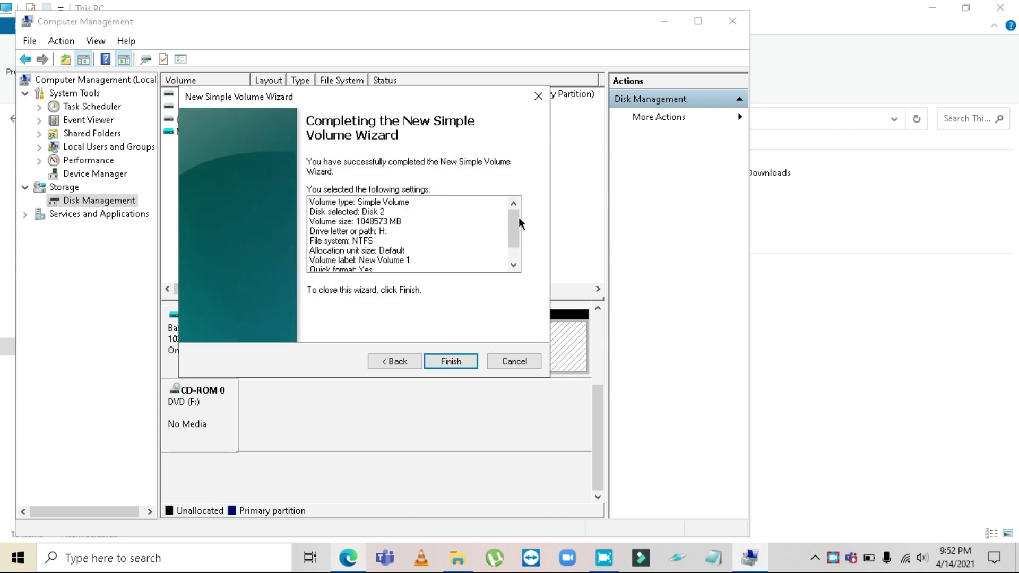
mouse_move(518, 218)
left_mouse_down()
mouse_move(512, 243)
mouse_move(513, 217)
left_mouse_up()
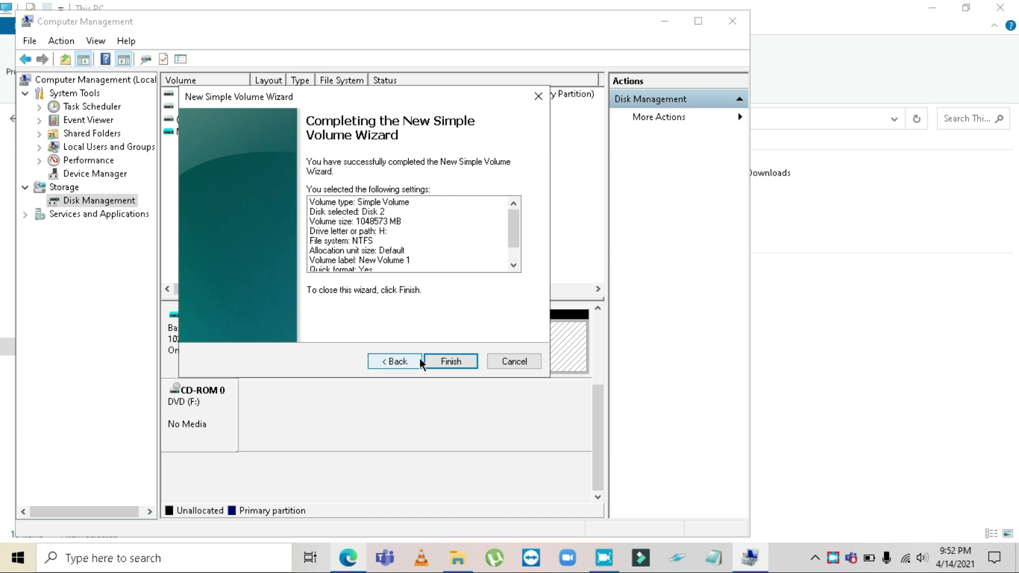
left_click(451, 361)
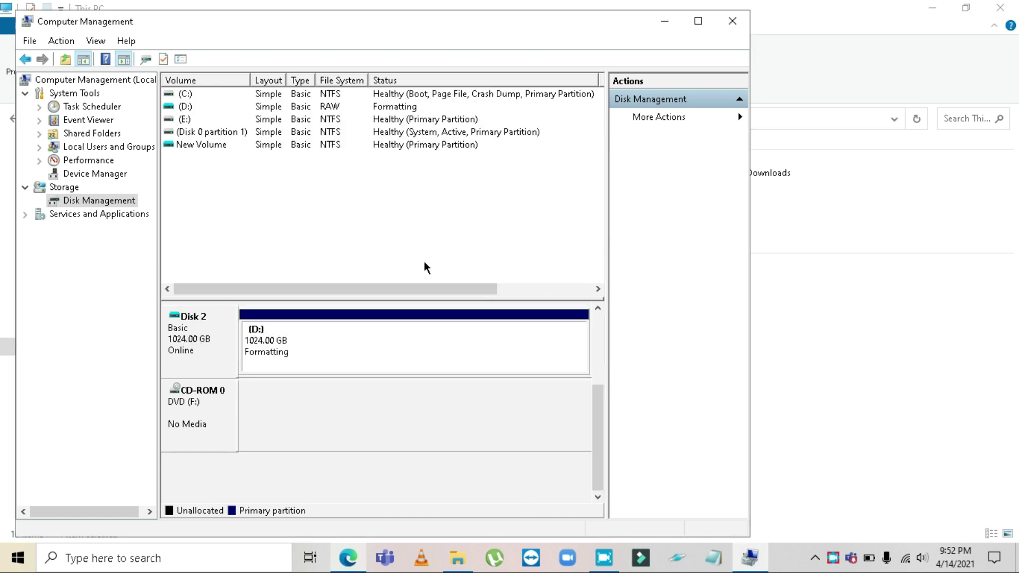
Step: Maximize Computer Management and scroll to view the 1024 GB NTFS New Volume 1 (H:)
left_click(698, 21)
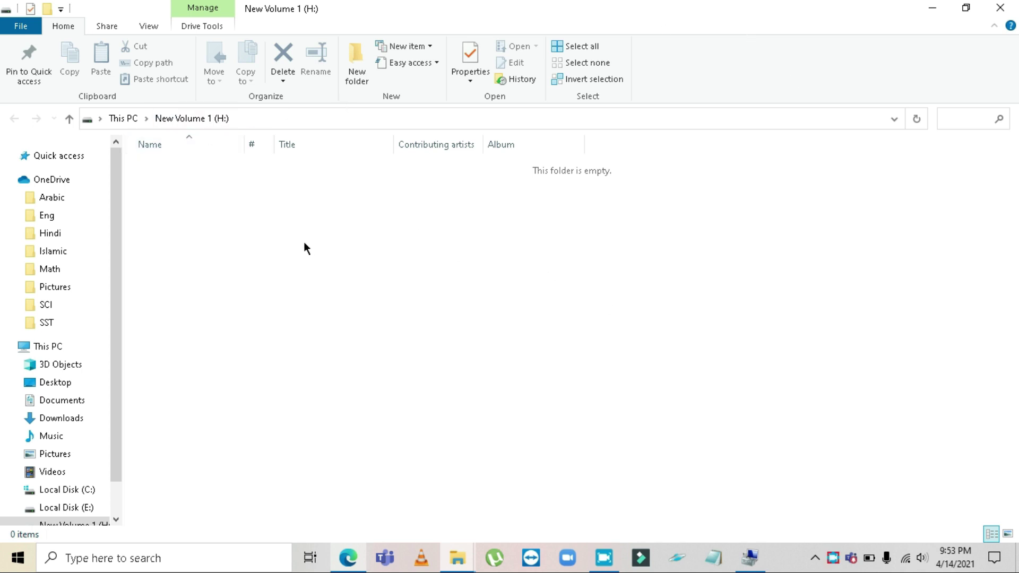
scroll(107, 393, "down", 1)
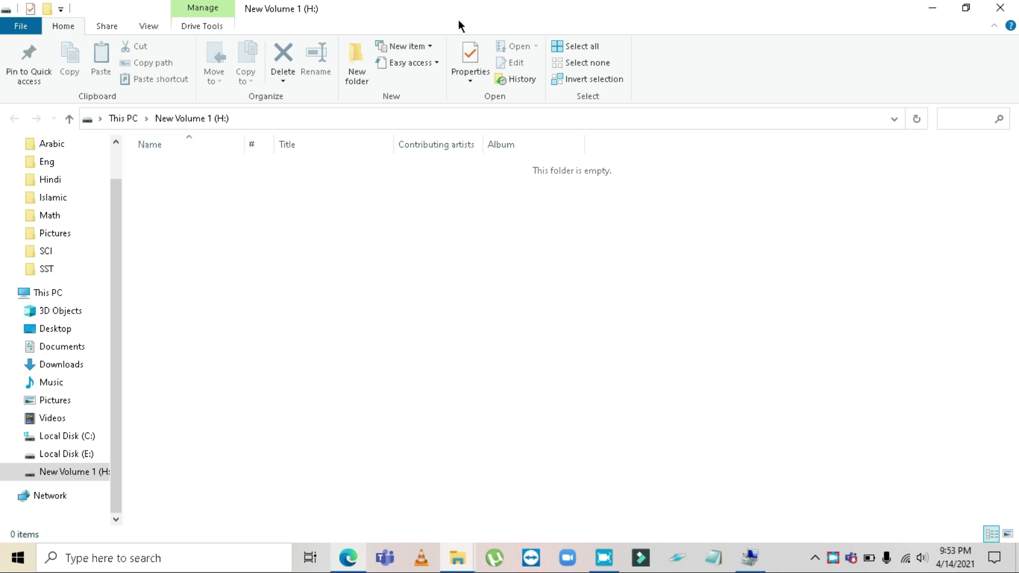
Step: Copy all 31 picture files from Pictures onto New Volume 1 (H:)
left_click(31, 371)
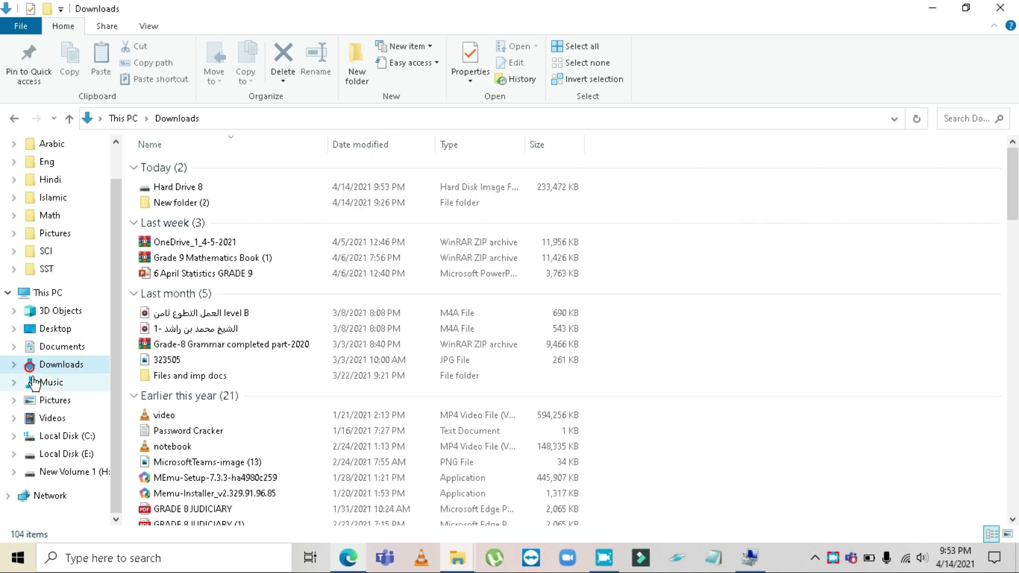
left_click(33, 384)
left_click(45, 400)
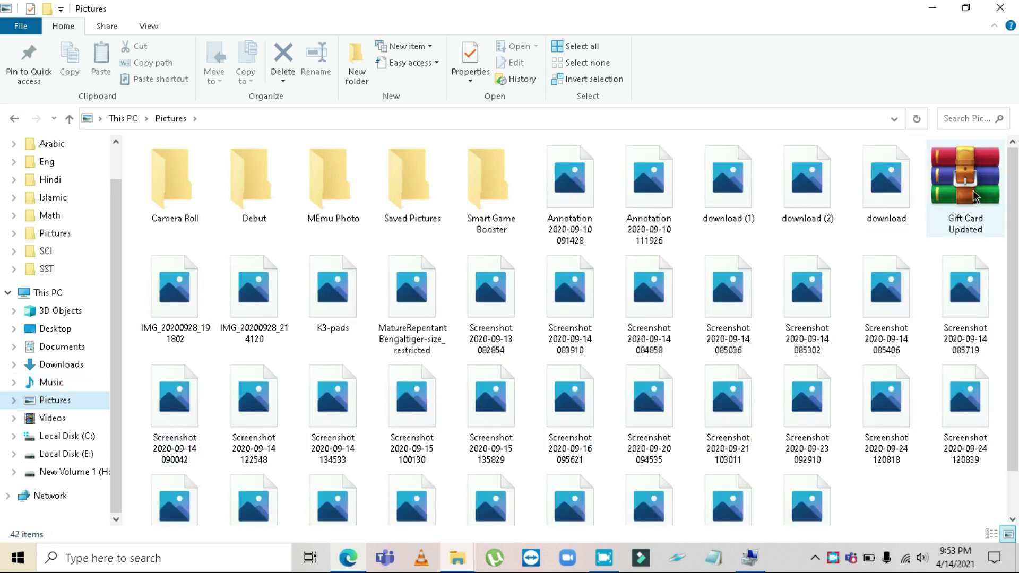
left_click_drag(1013, 156, 1015, 192)
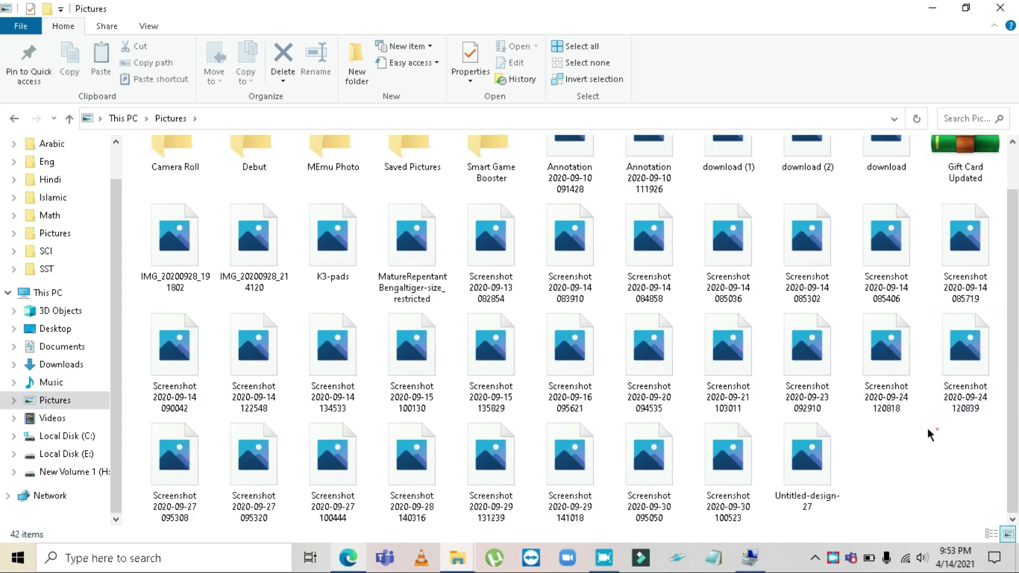
left_click_drag(937, 429, 164, 234)
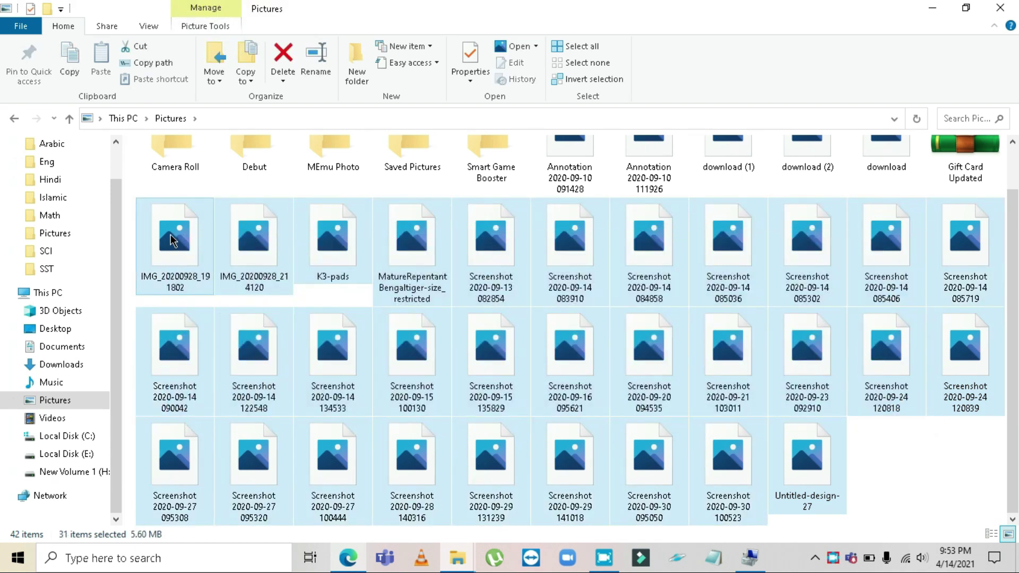
left_click_drag(251, 236, 116, 436)
left_click_drag(68, 458, 68, 472)
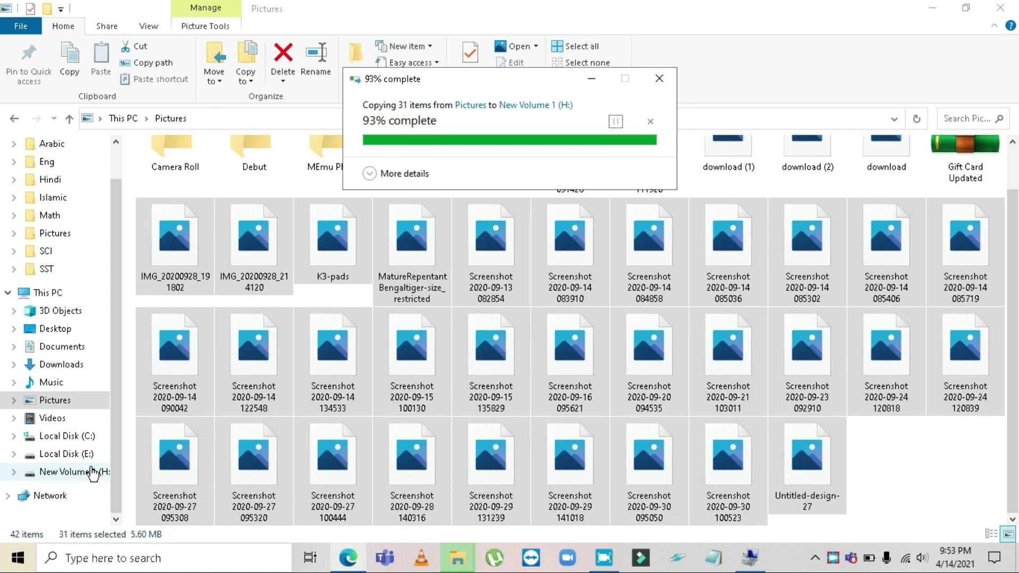
Step: Check the copied pictures on New Volume 1 (H:), then minimize both windows
left_click(88, 471)
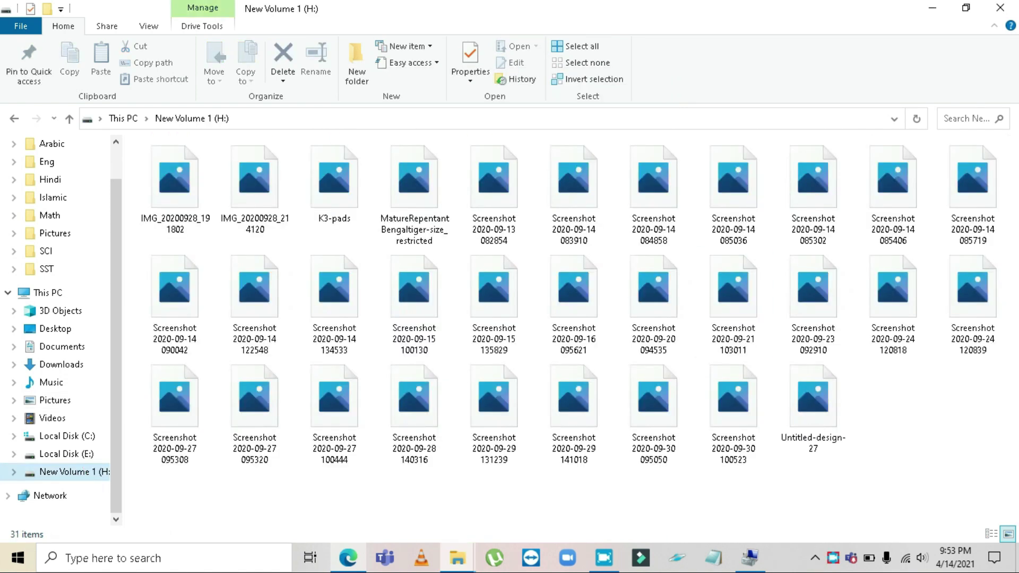
mouse_move(884, 403)
left_mouse_down()
mouse_move(343, 141)
mouse_move(171, 155)
mouse_move(455, 250)
mouse_move(803, 483)
mouse_move(878, 406)
left_mouse_up()
left_click(925, 7)
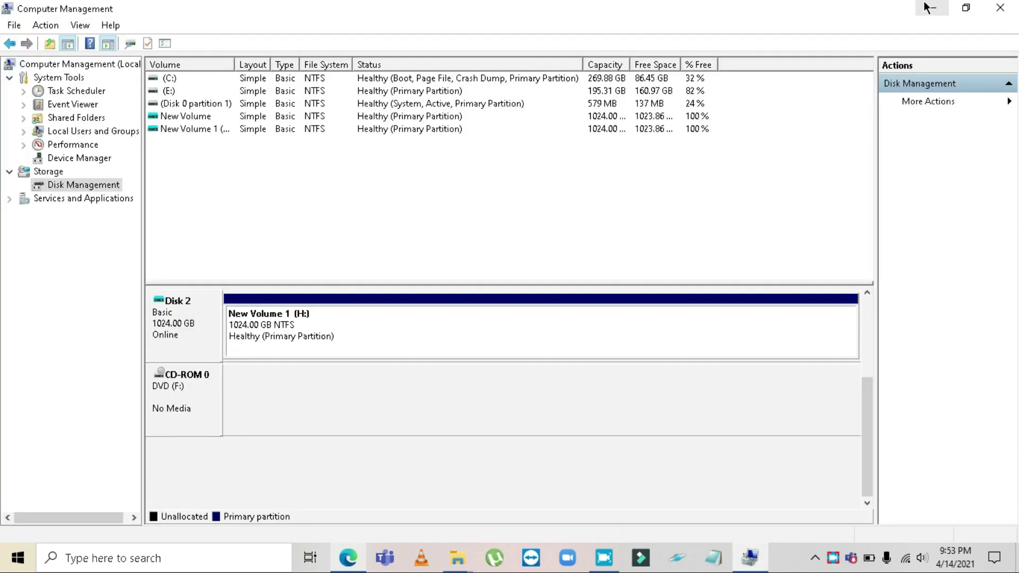
left_click(925, 7)
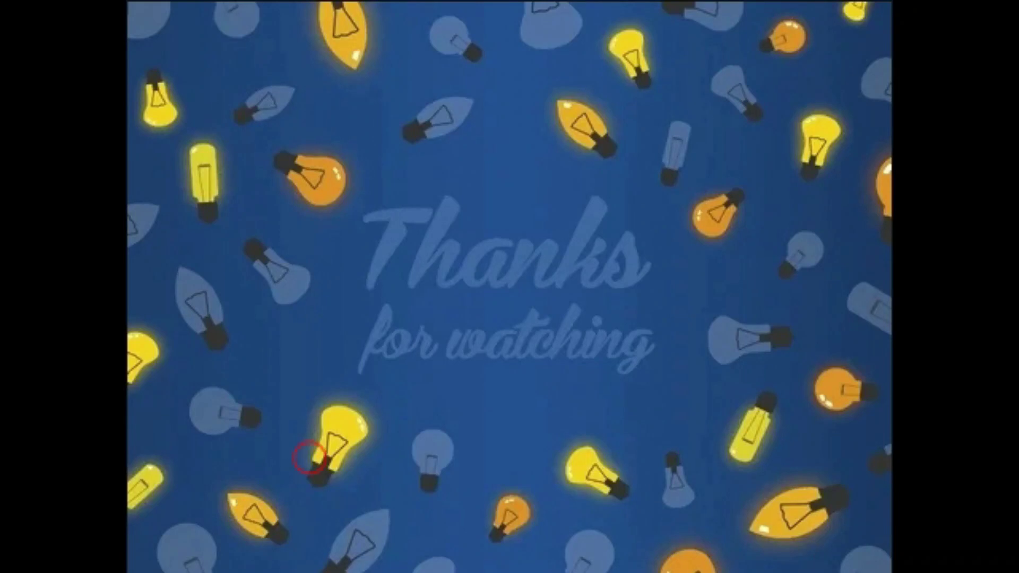